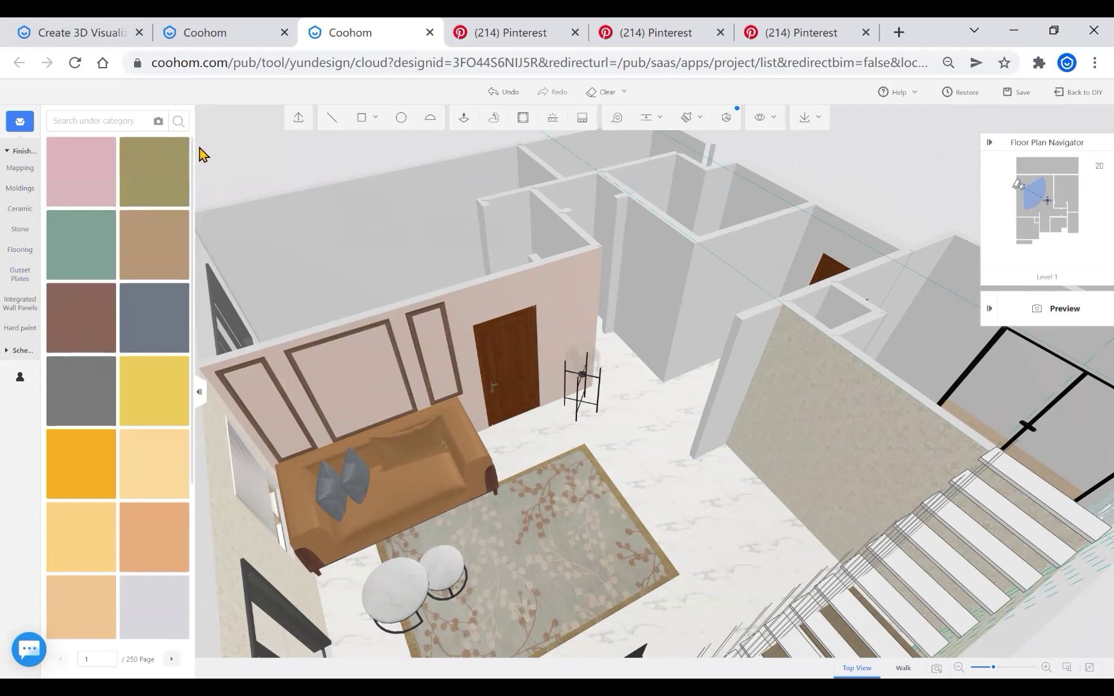
Browse the Flooring and Ceramic material catalogs, ending back on Flooring textures
click(21, 250)
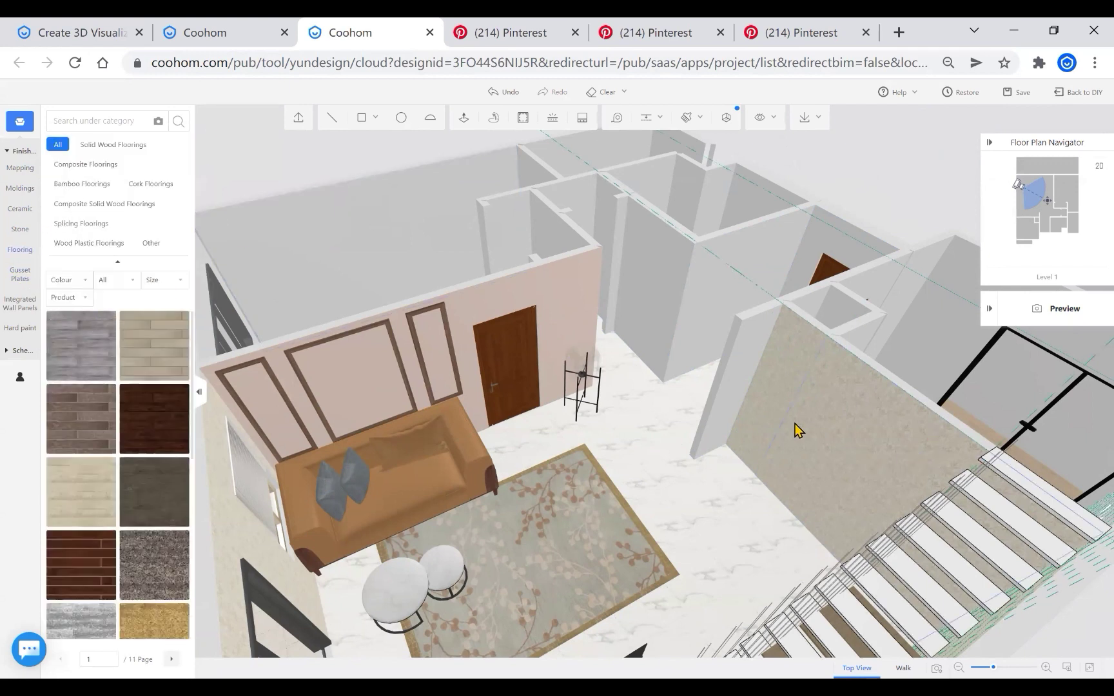
click(20, 184)
click(26, 209)
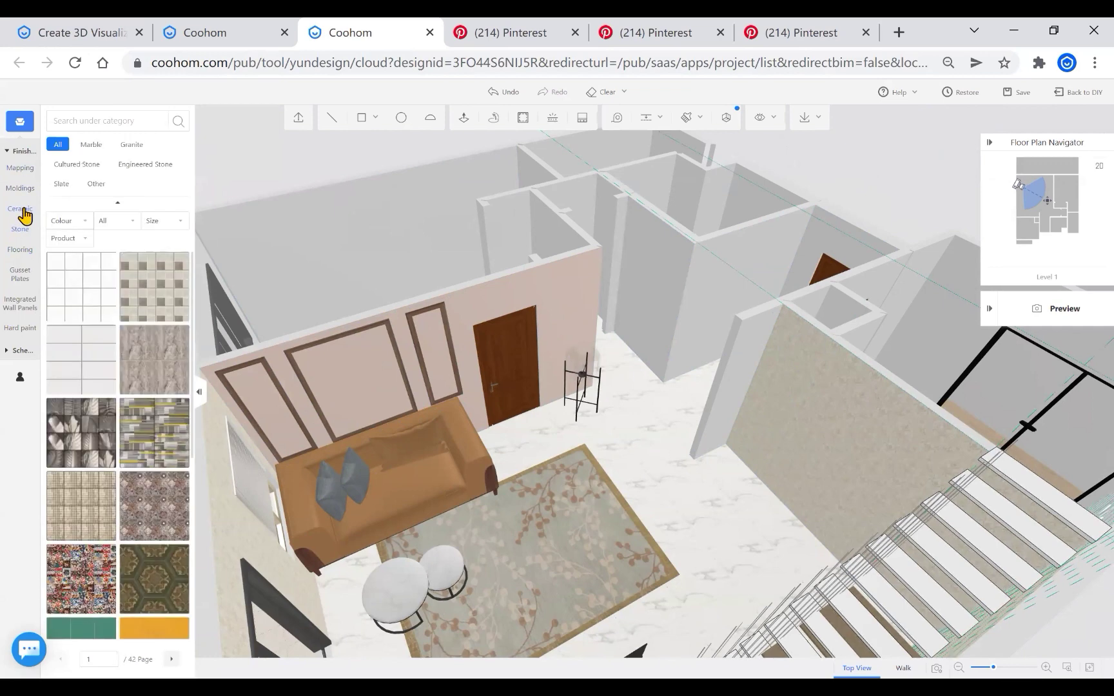
click(19, 249)
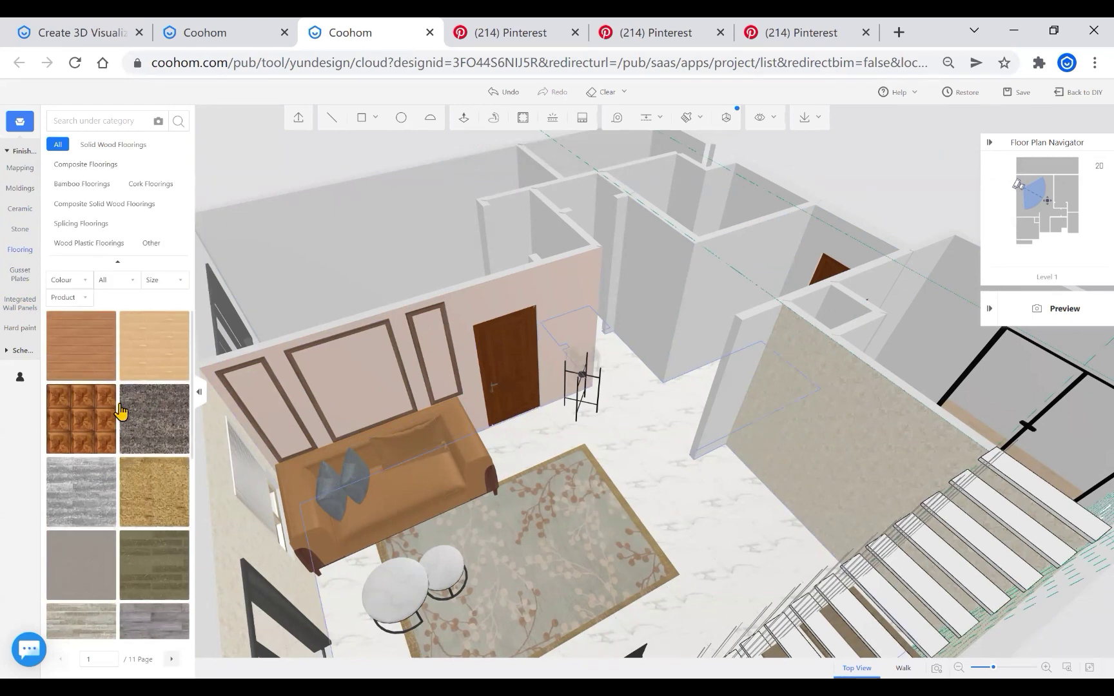
mouse_move(155, 418)
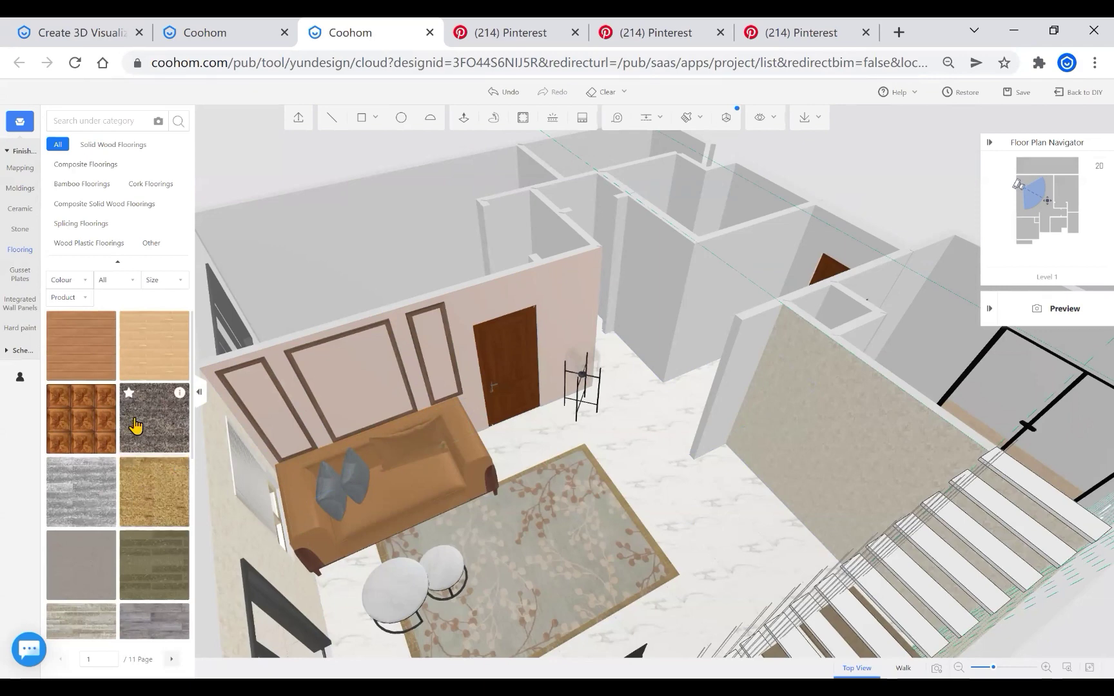
Try a wood flooring material on the lobby floor, then undo it
click(100, 361)
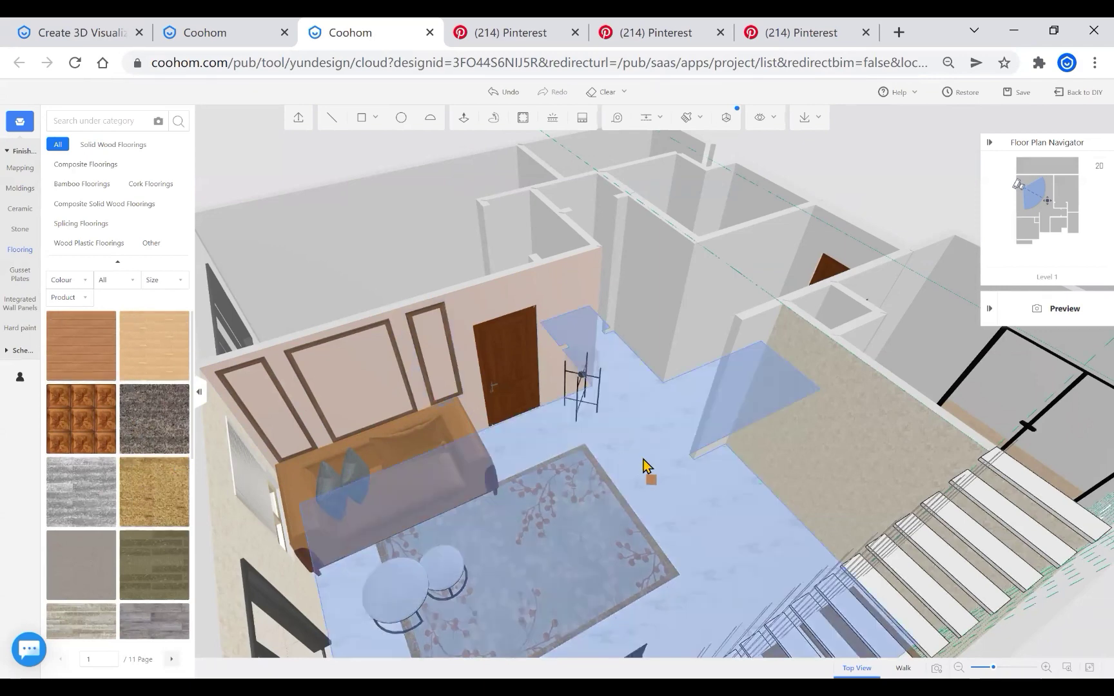
click(683, 461)
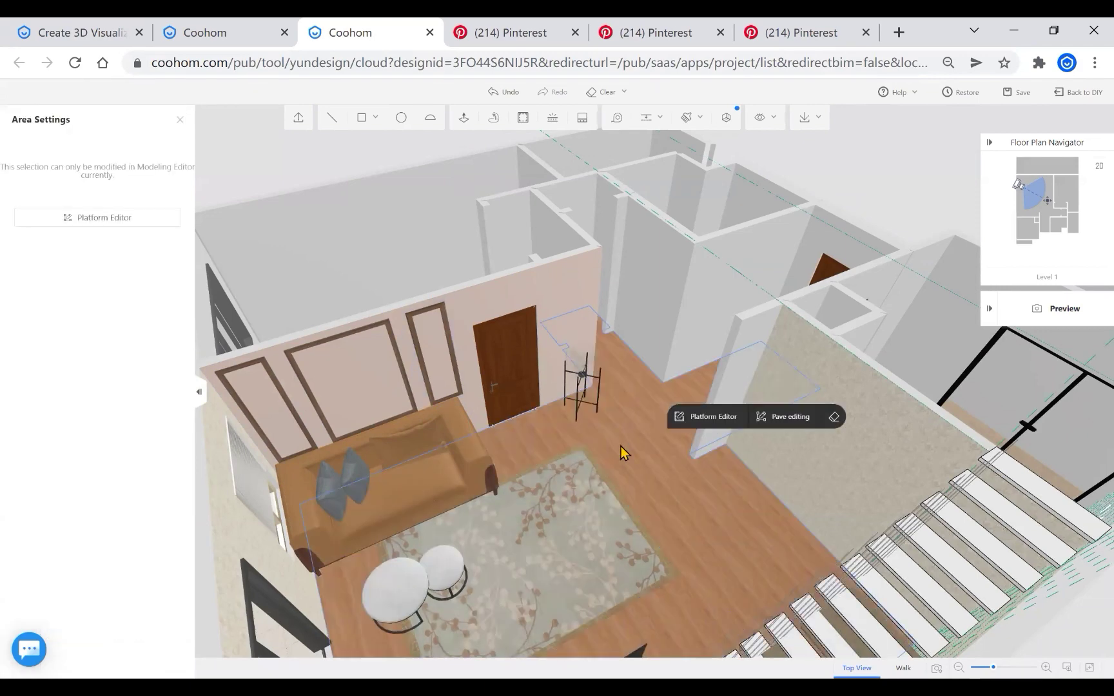
key(ctrl+z)
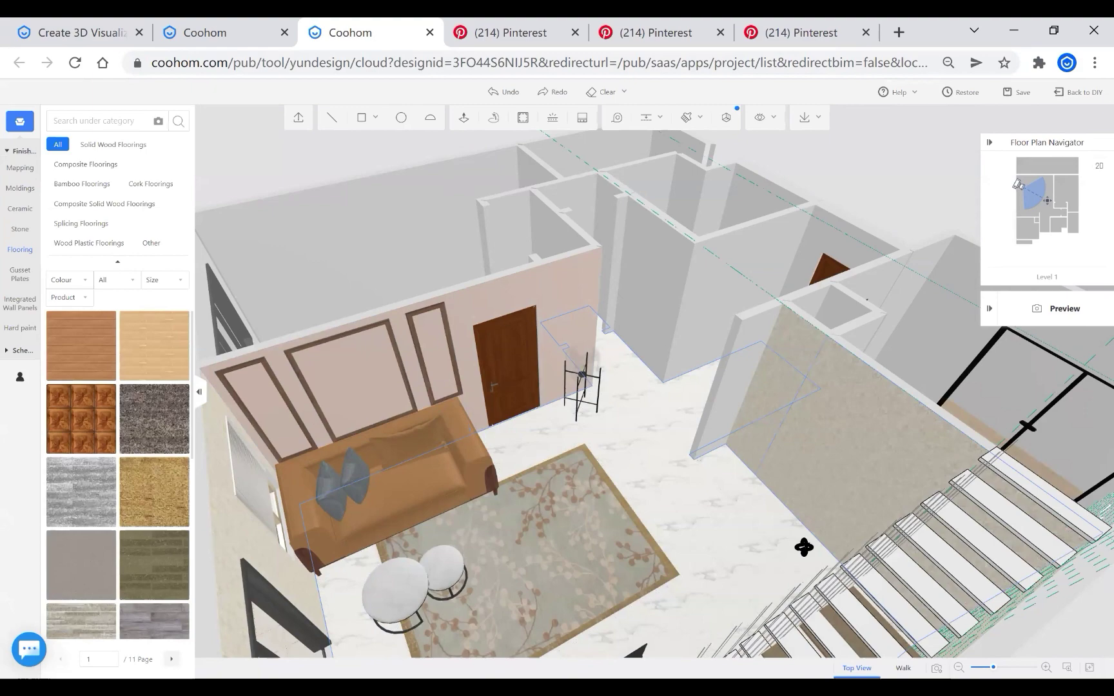
Orbit to the lobby floor, select it, and open Pave editing
mouse_move(804, 545)
mouse_down()
mouse_move(751, 548)
mouse_move(649, 503)
mouse_move(644, 428)
mouse_move(590, 493)
mouse_move(595, 476)
mouse_up()
click(604, 484)
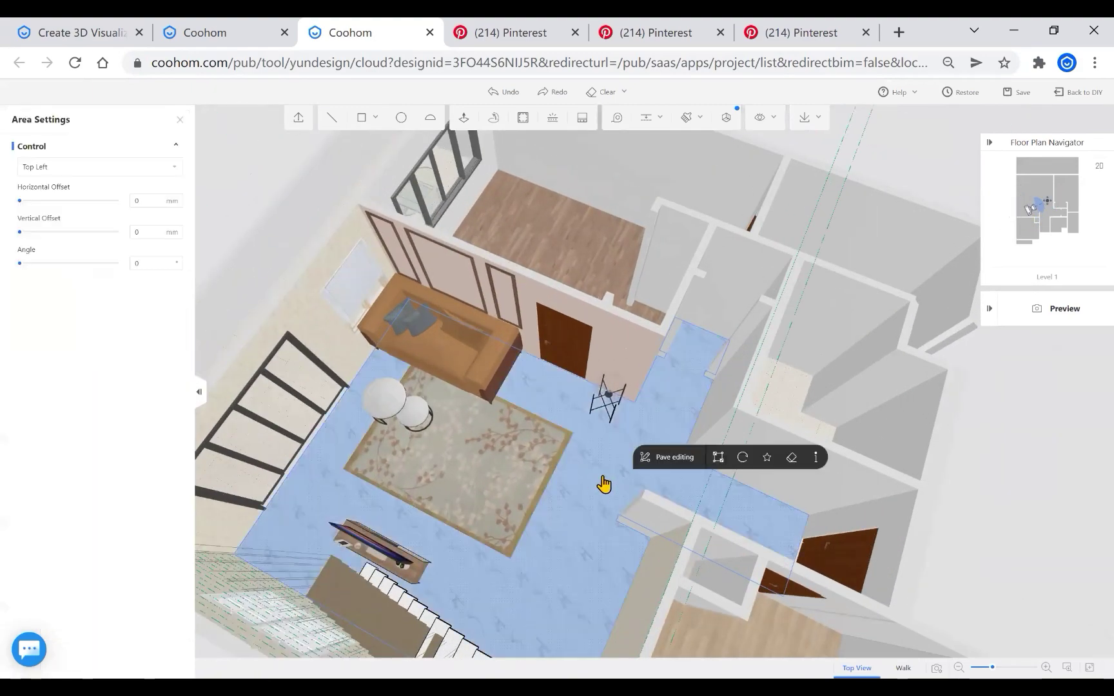
click(668, 459)
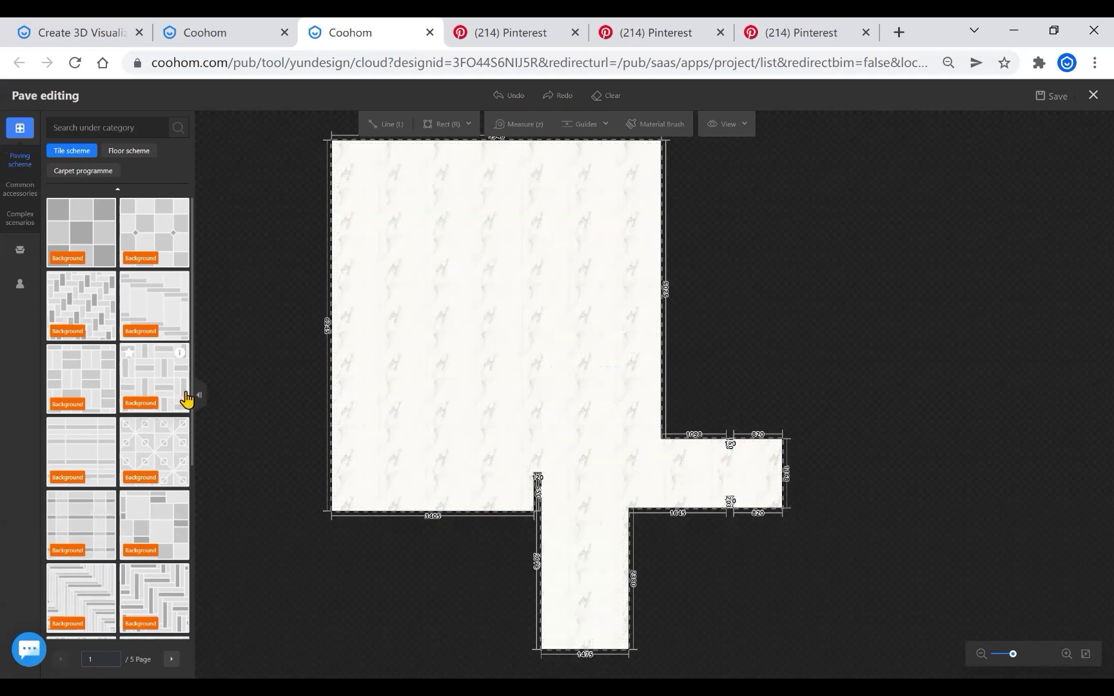
Draw a Rect region over the narrow lower strip of the floor plan
click(440, 128)
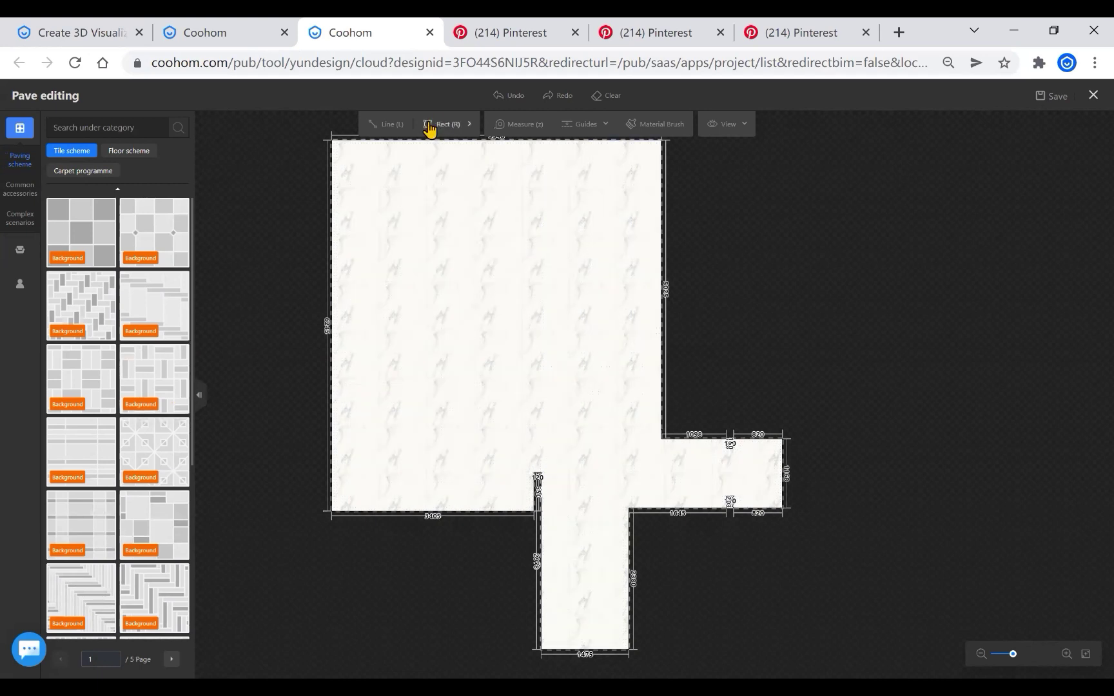
click(629, 507)
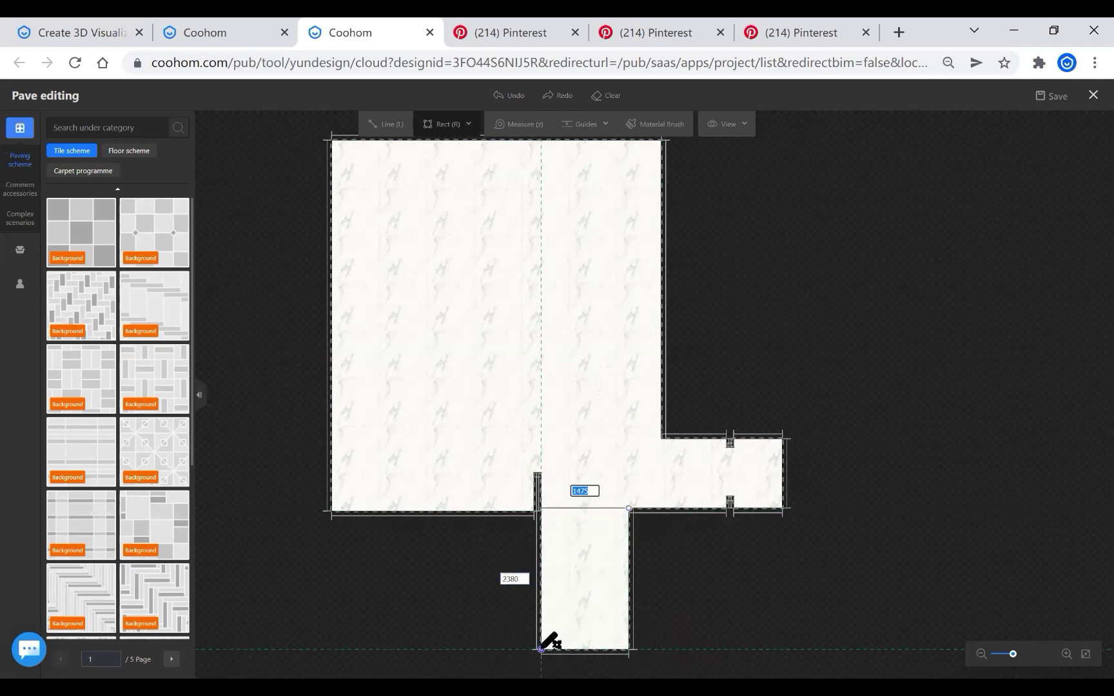
click(541, 649)
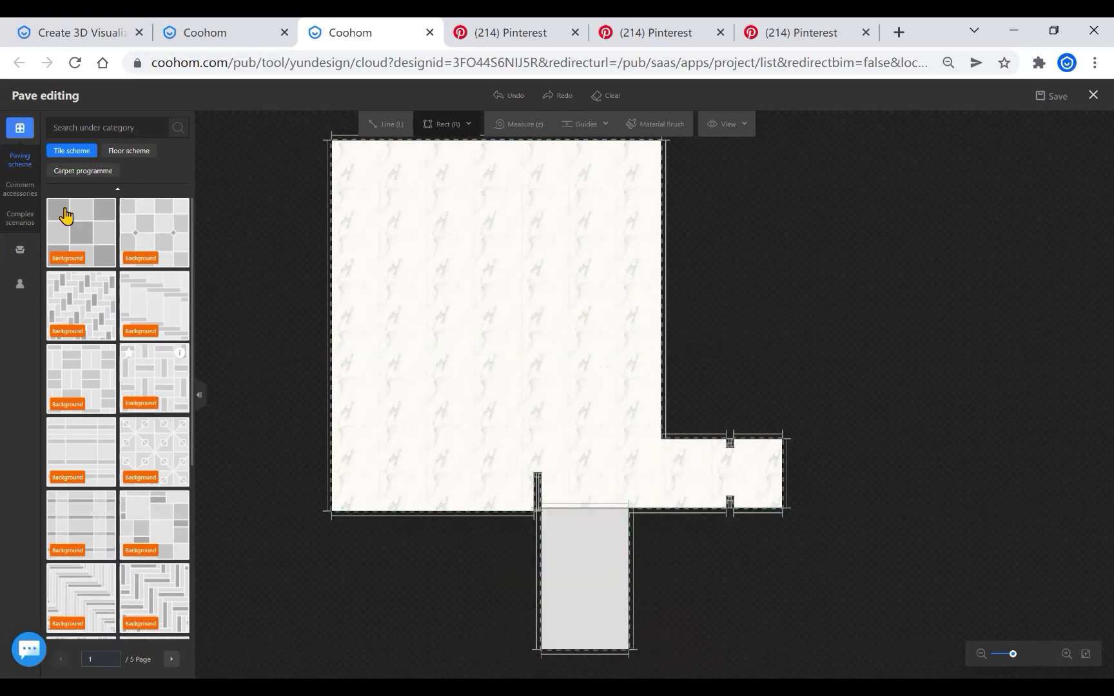
click(20, 187)
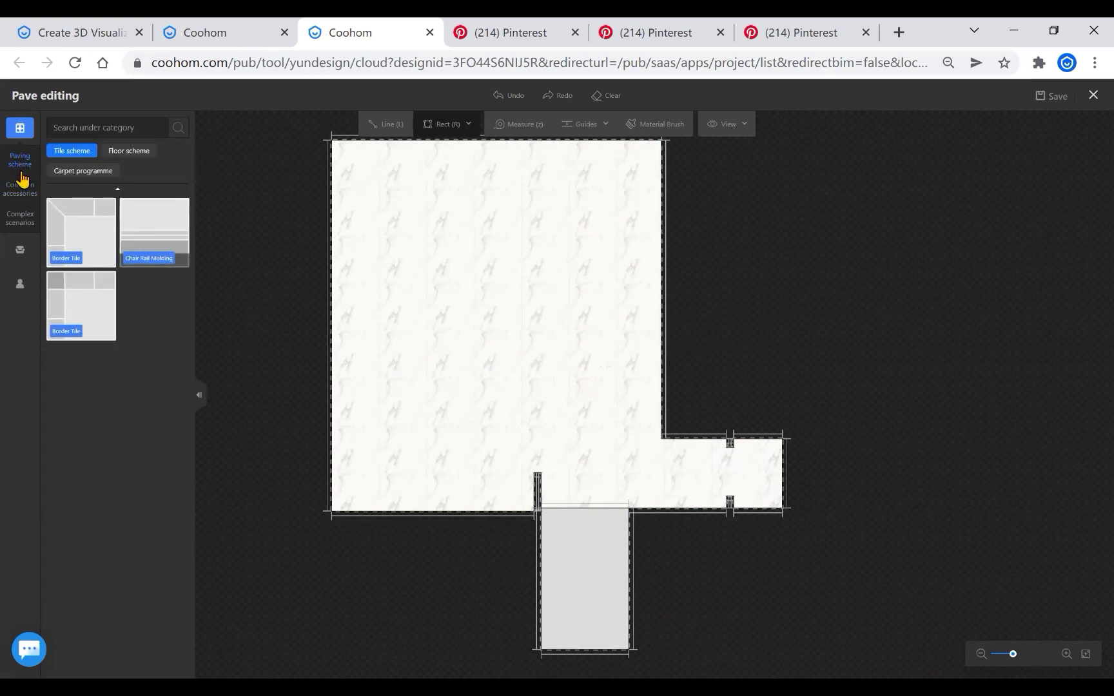
click(21, 193)
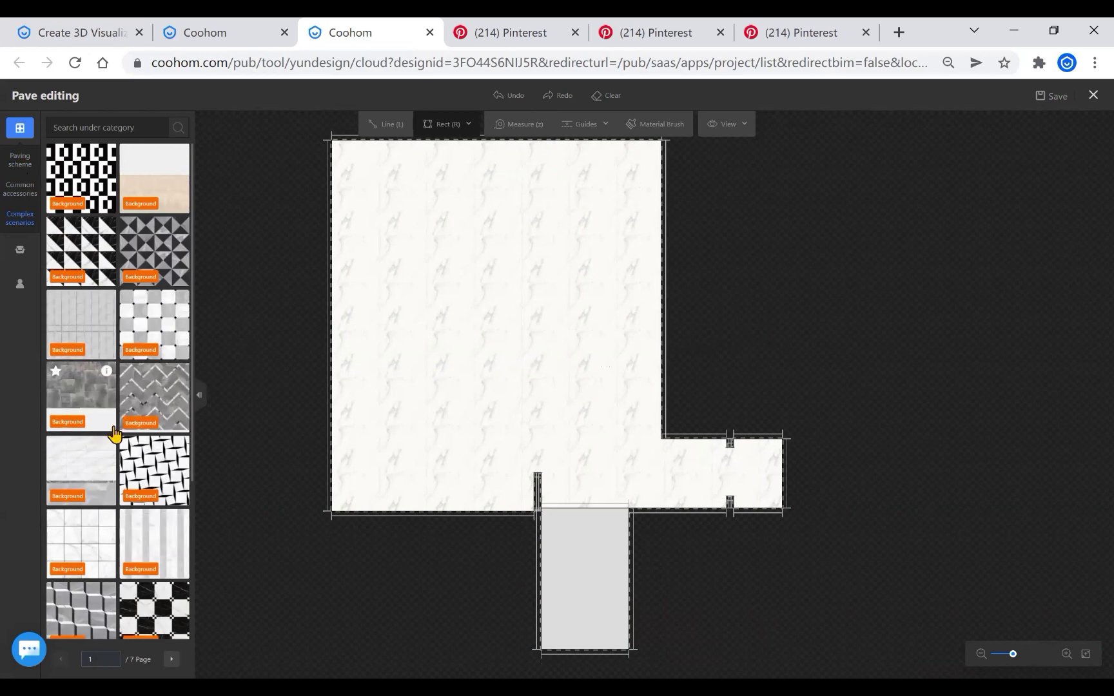
scroll(114, 434, down, 2)
scroll(114, 434, down, 2)
scroll(115, 434, down, 2)
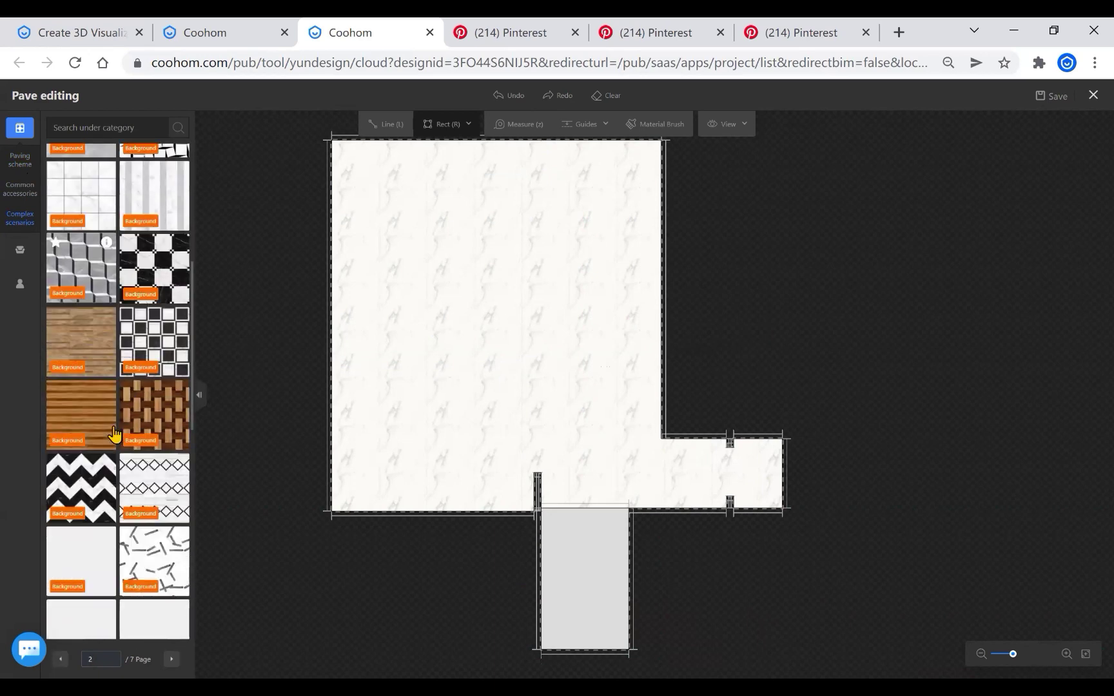
scroll(175, 328, down, 1)
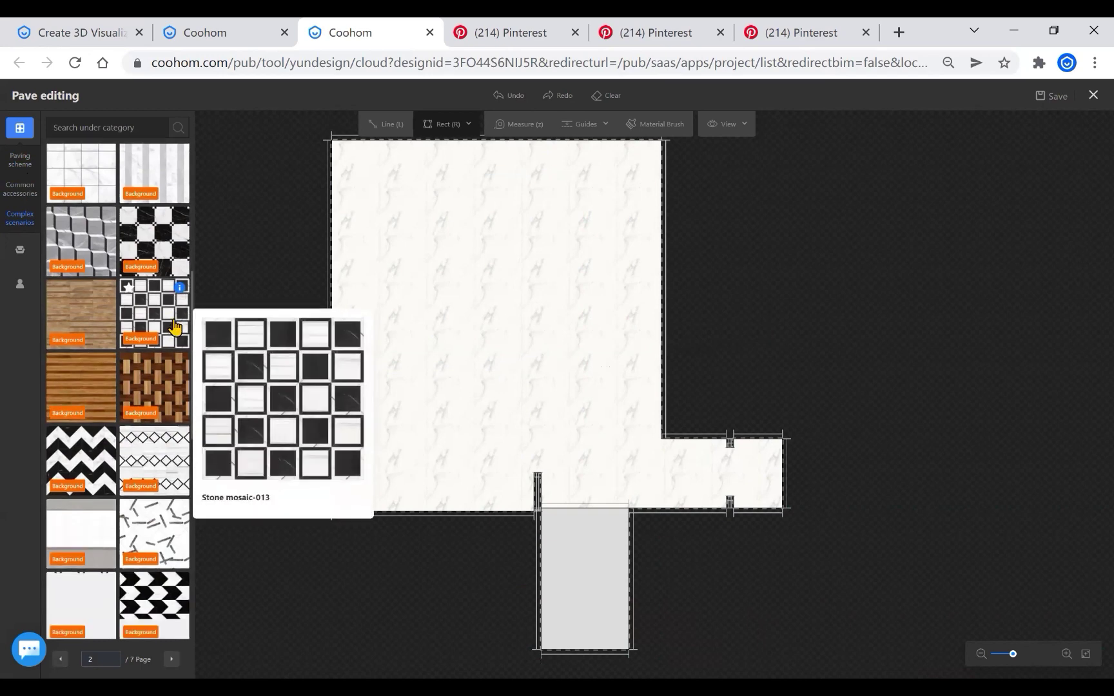
scroll(110, 418, down, 2)
scroll(154, 448, up, 3)
scroll(104, 348, up, 3)
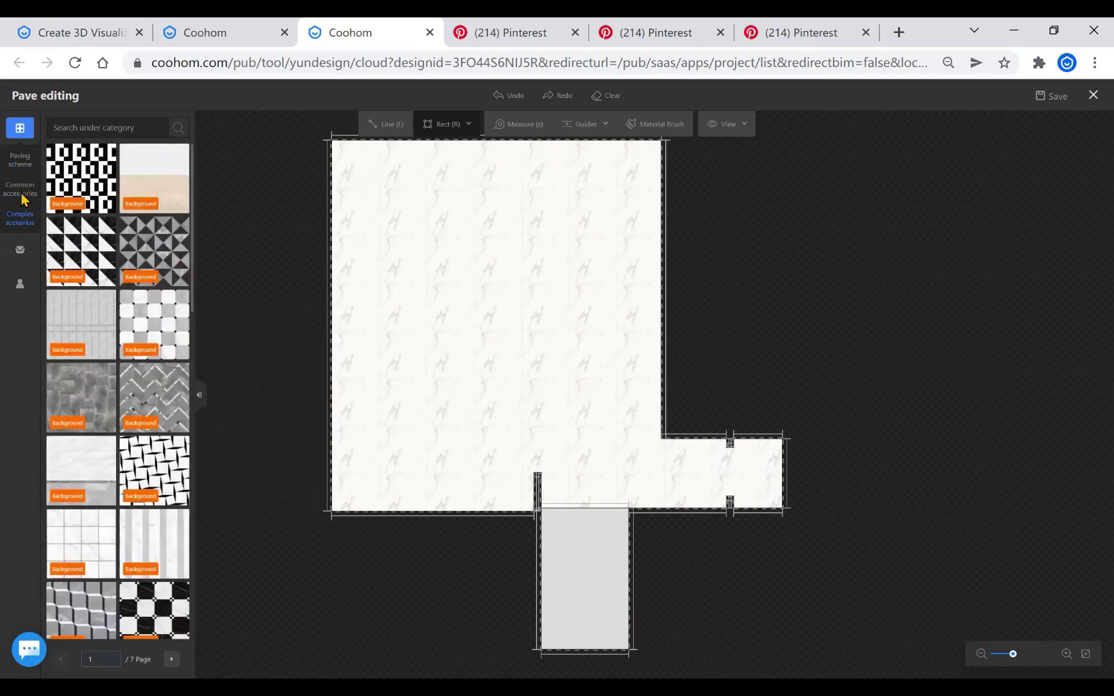
click(590, 577)
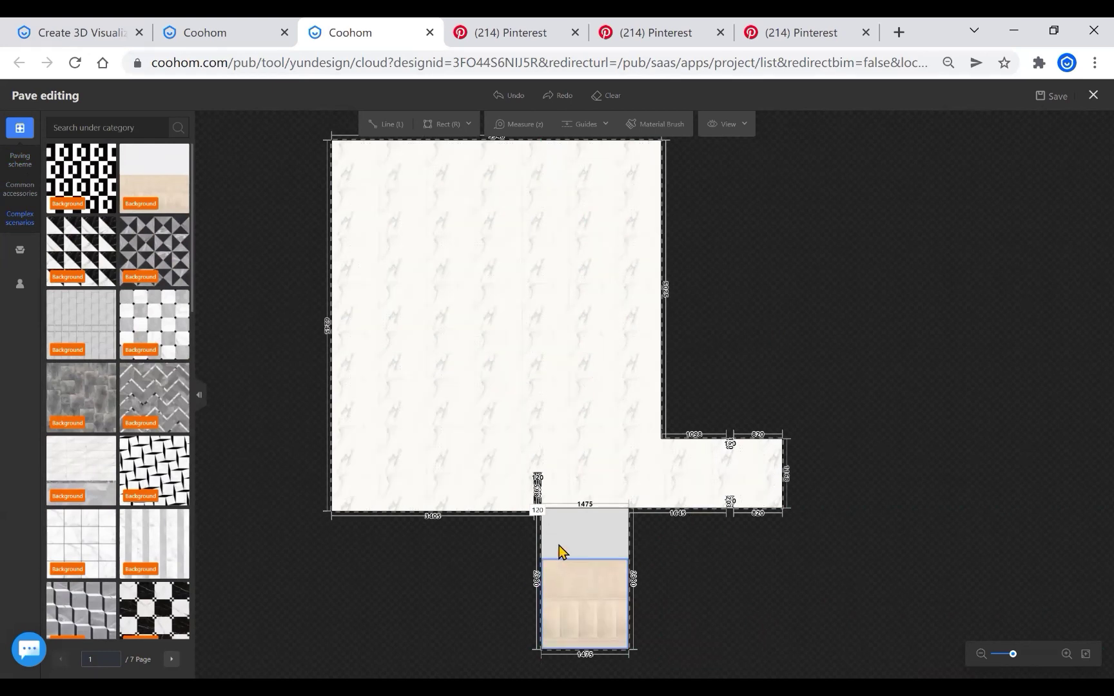
click(590, 570)
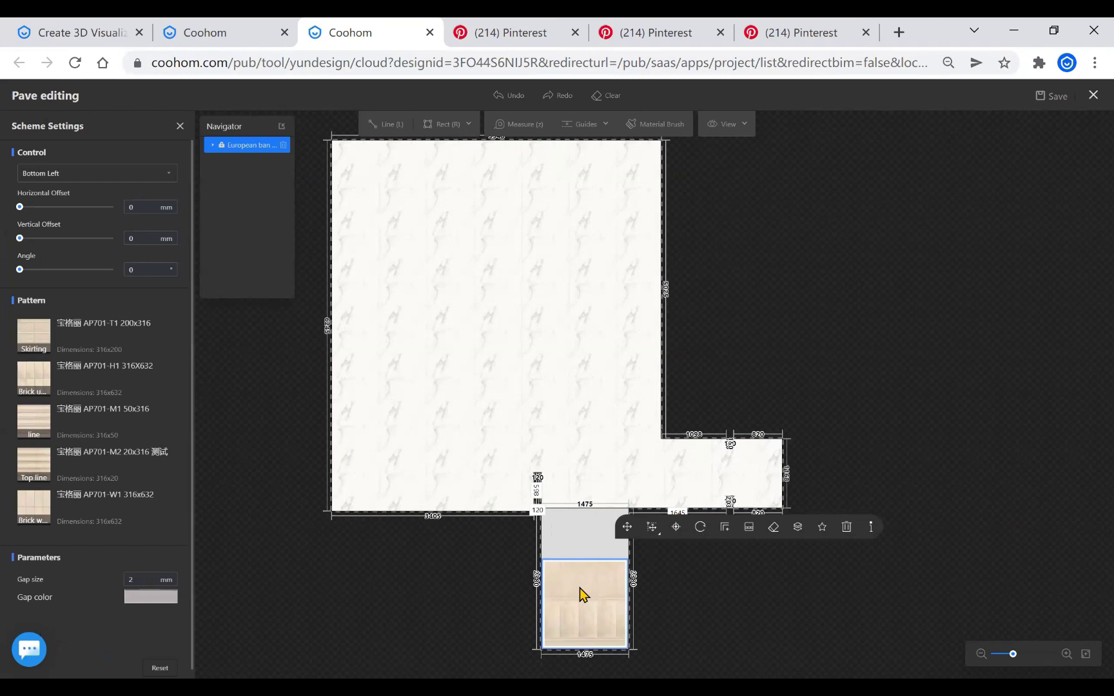
click(569, 580)
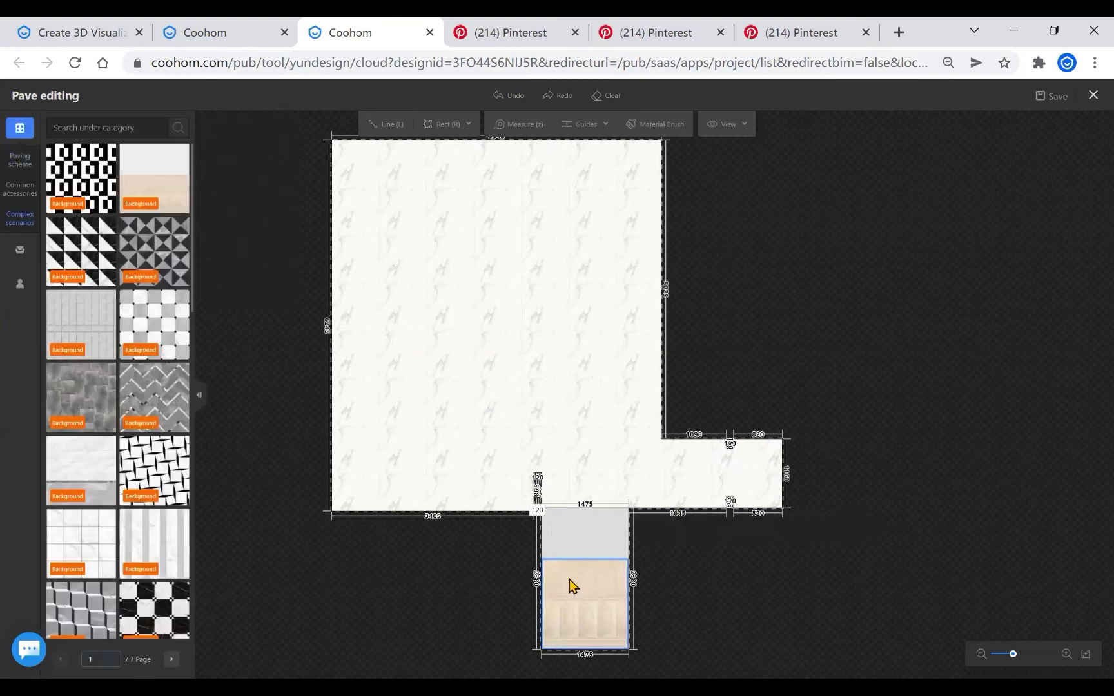
click(589, 570)
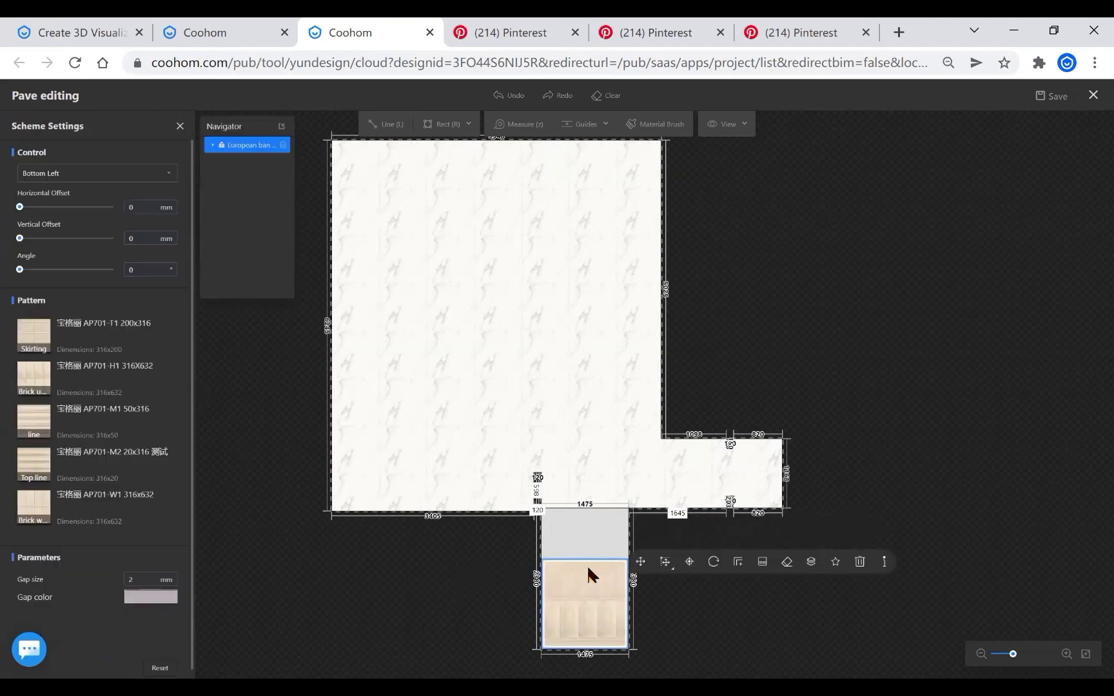
click(236, 536)
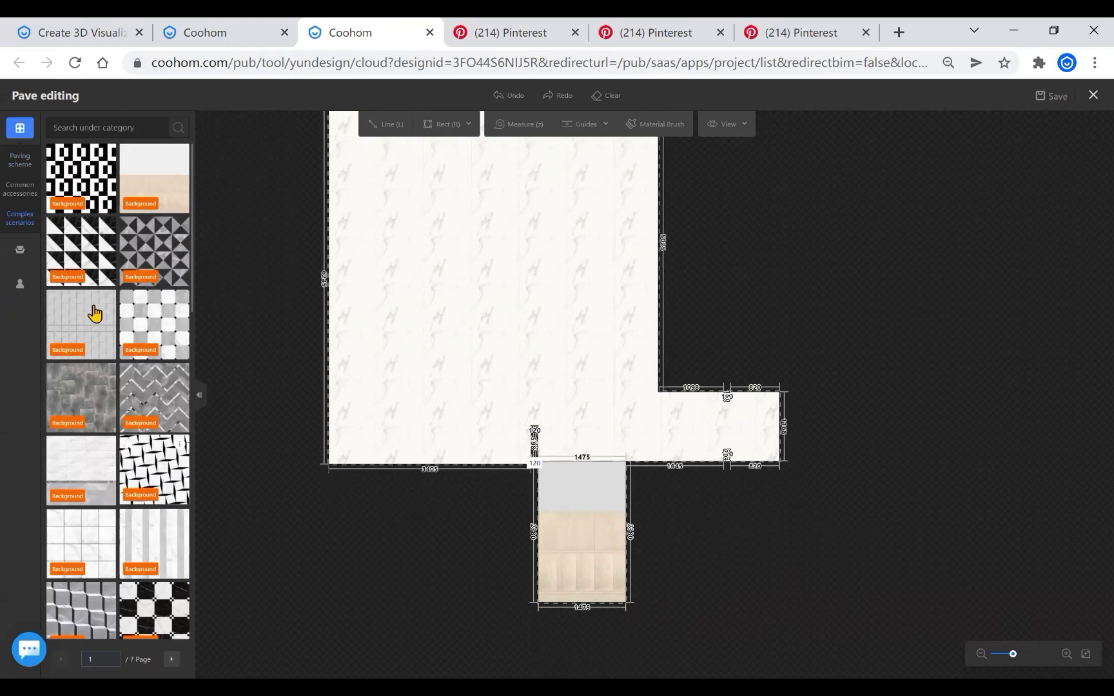
click(16, 161)
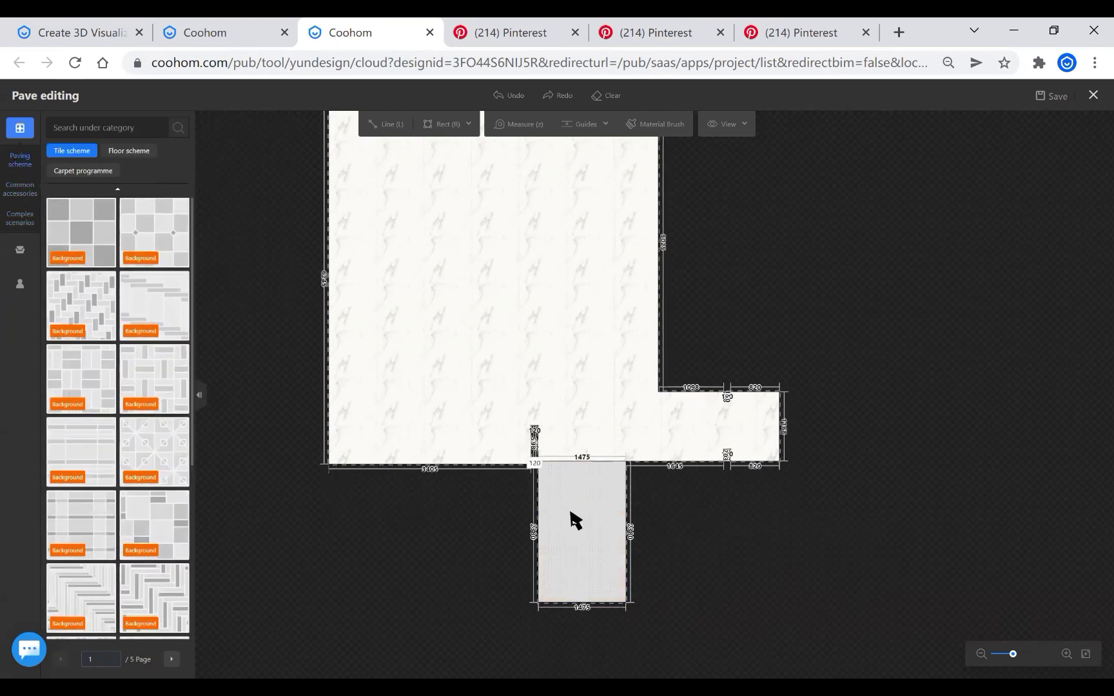
Pave the lower lobby region with the checkered tile, save, and reselect the region
click(593, 559)
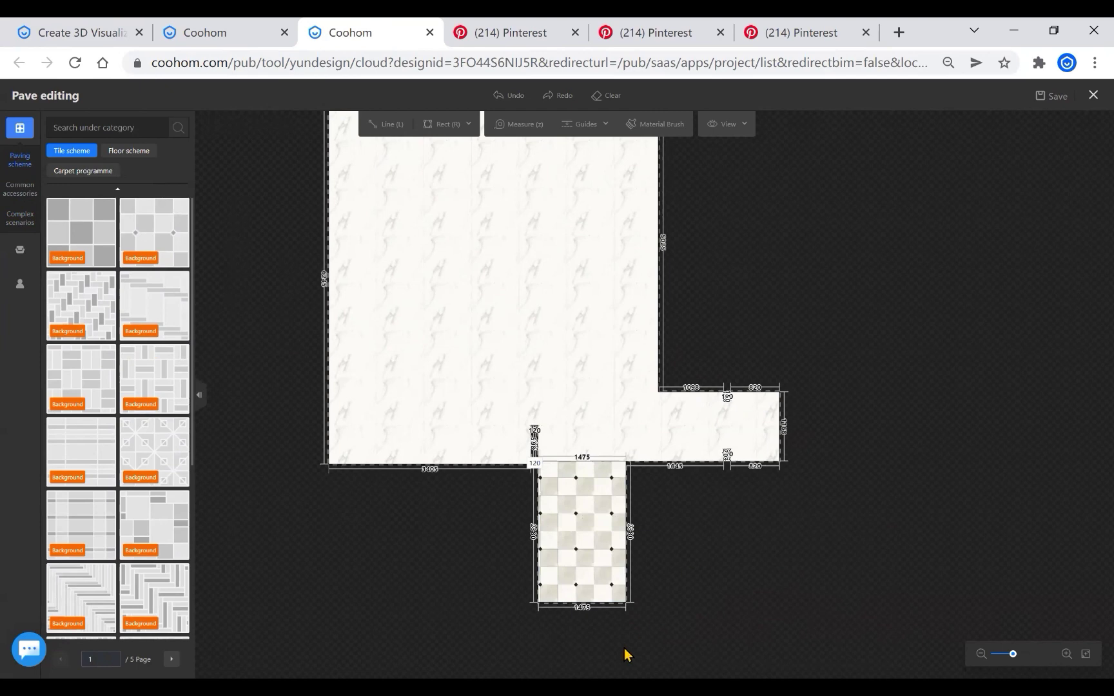
scroll(623, 609, down, 1)
scroll(621, 584, up, 2)
scroll(616, 571, up, 1)
scroll(662, 470, up, 1)
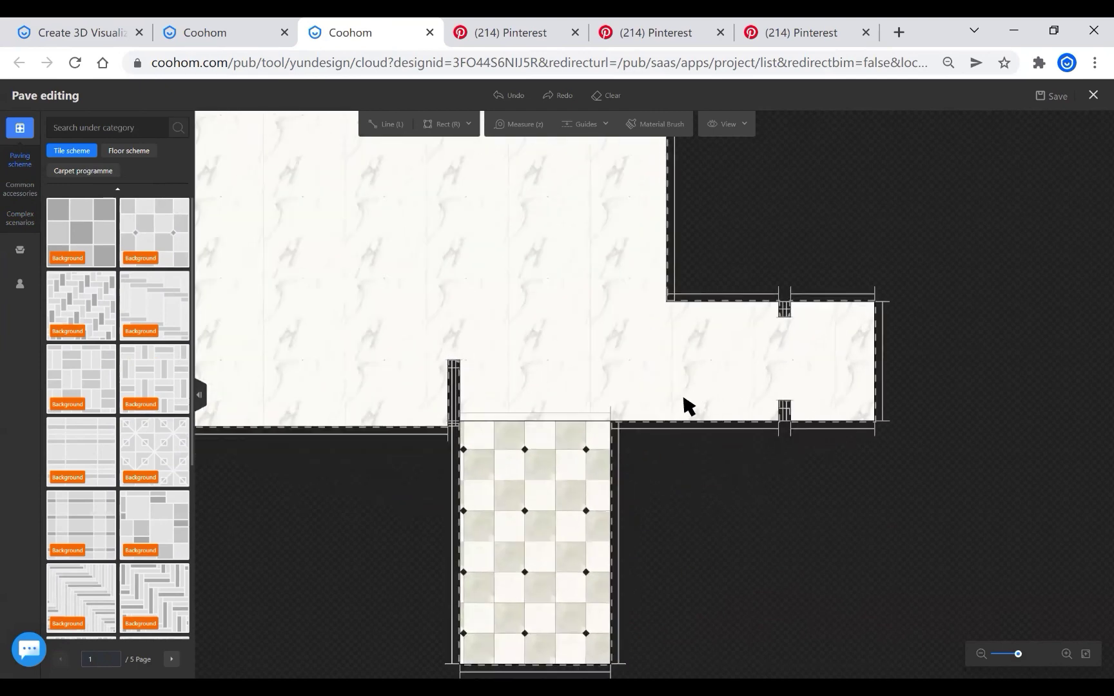
scroll(660, 478, down, 1)
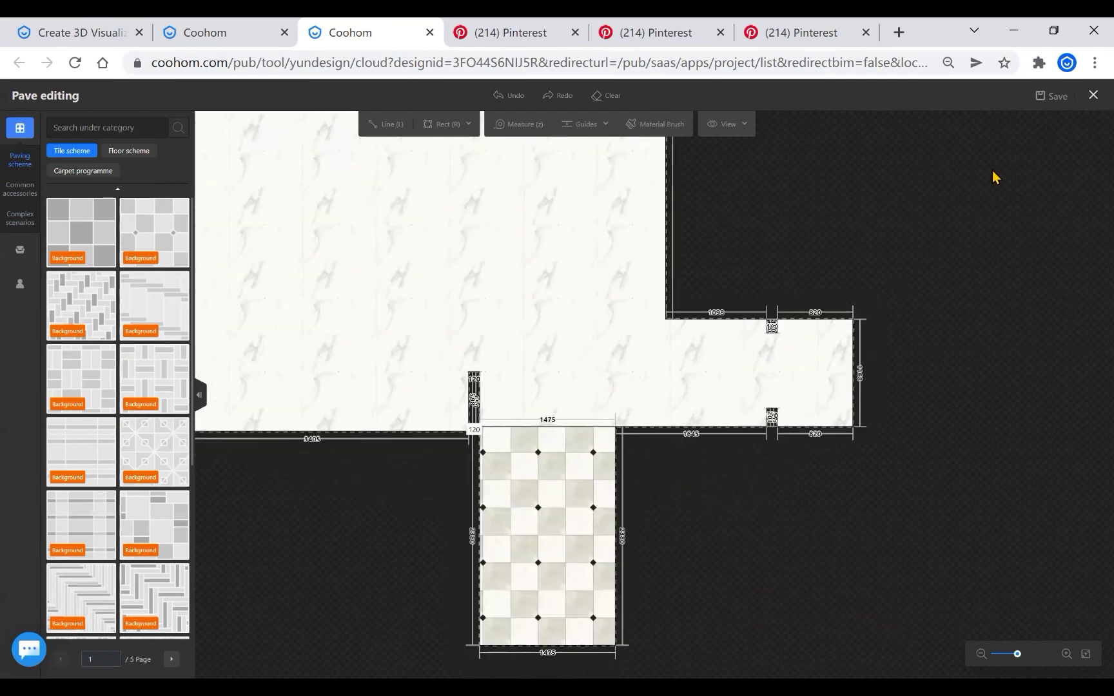
click(1084, 102)
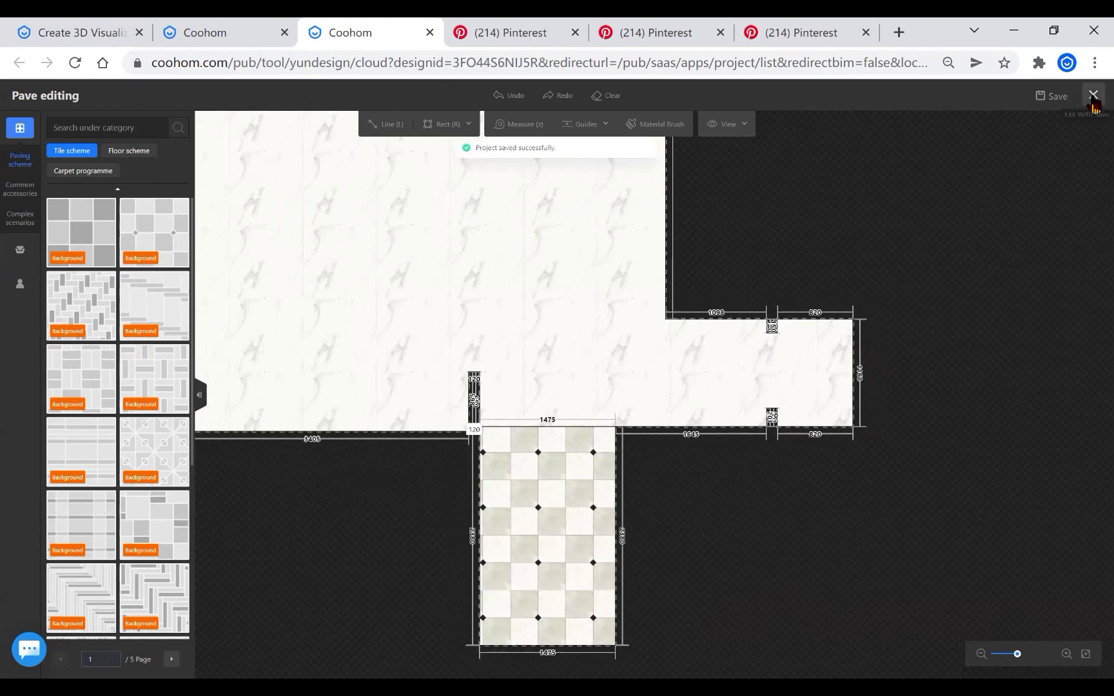
scroll(713, 236, down, 2)
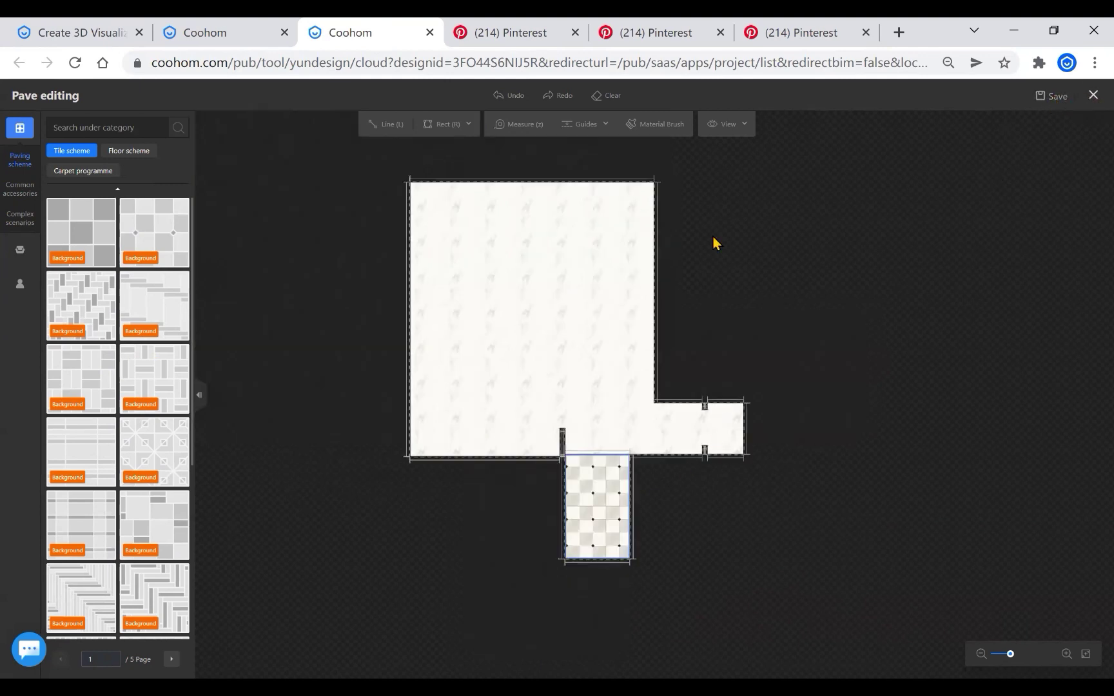
scroll(653, 366, up, 1)
scroll(647, 377, up, 1)
click(574, 498)
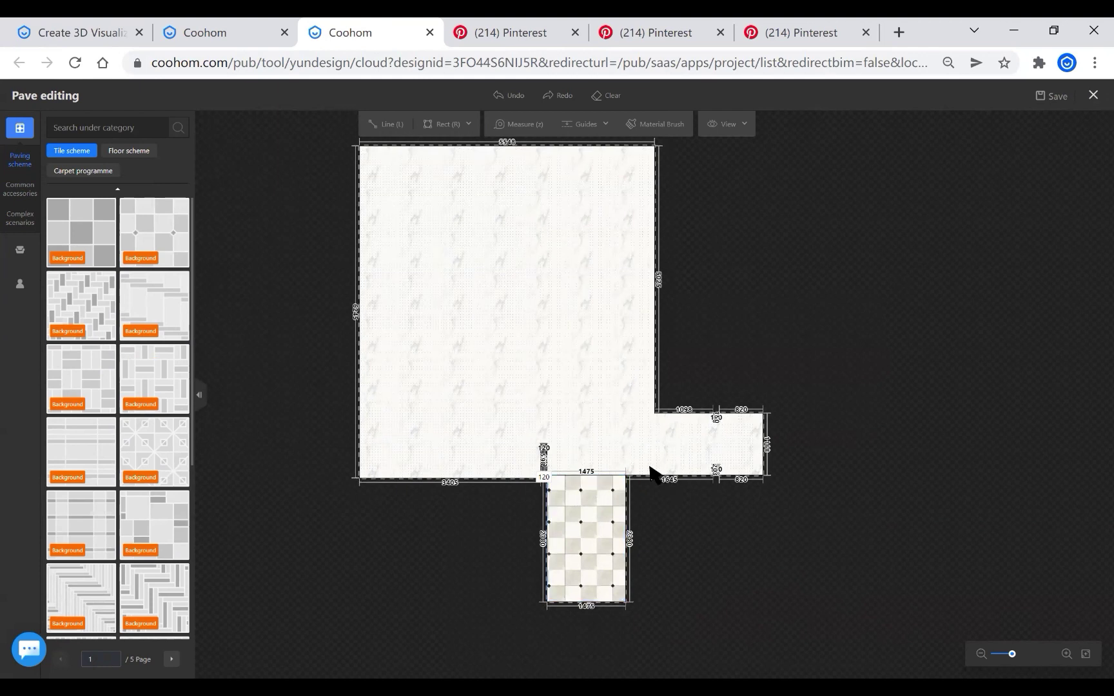
scroll(512, 543, down, 1)
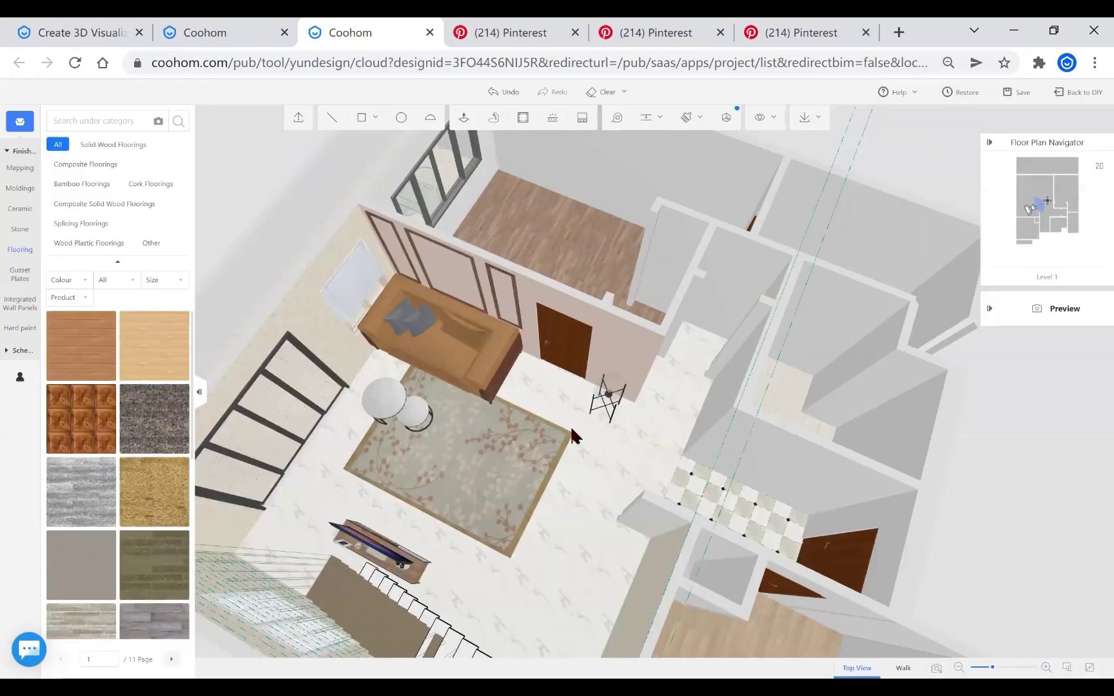
scroll(573, 483, down, 2)
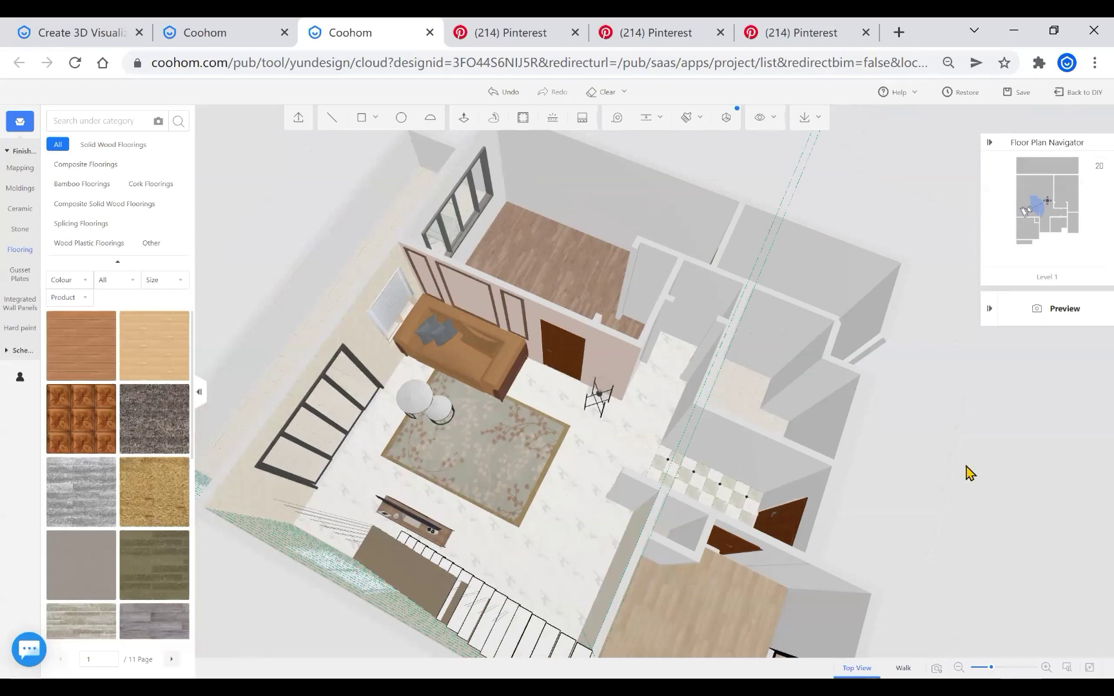
Orbit the house to view the checkered lobby floor at an angle
mouse_move(957, 387)
mouse_down()
mouse_move(577, 396)
mouse_move(638, 372)
mouse_move(668, 425)
mouse_up()
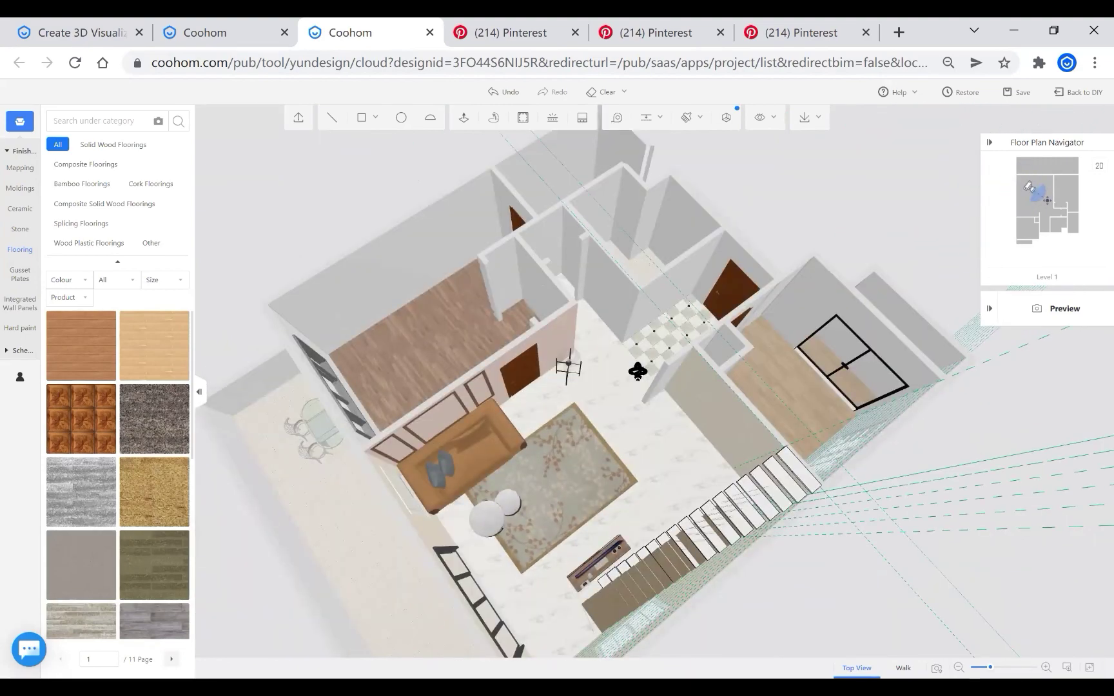